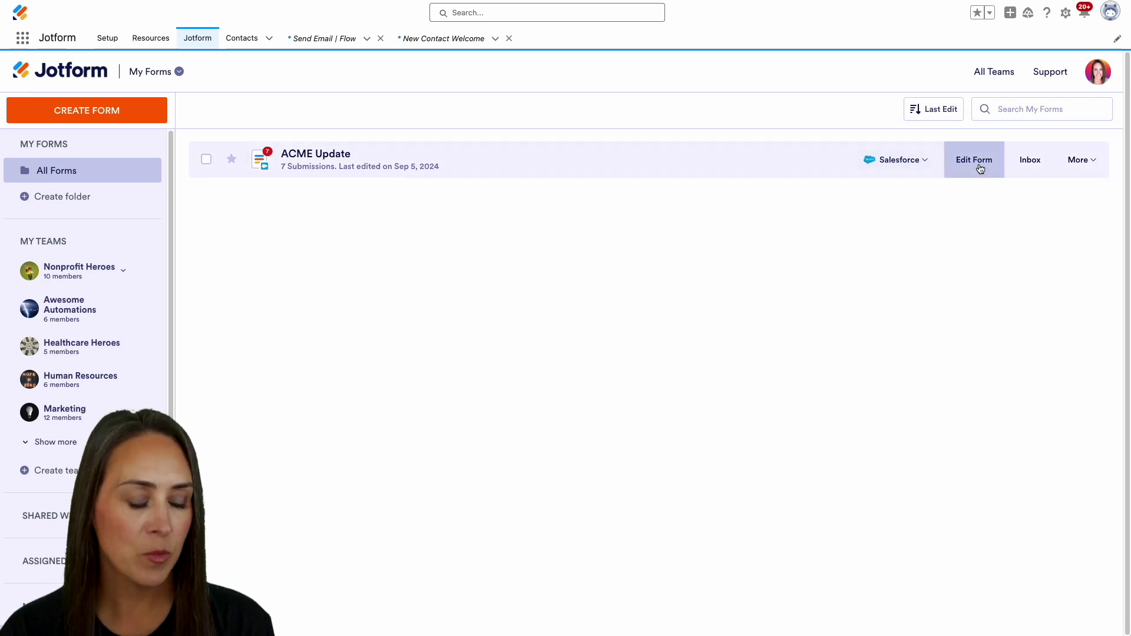
# Step: Open the ACME Update form's Salesforce Dynamic Prefill, check Personalized Links, then show the Live Prefill Link
pyautogui.click(980, 169)
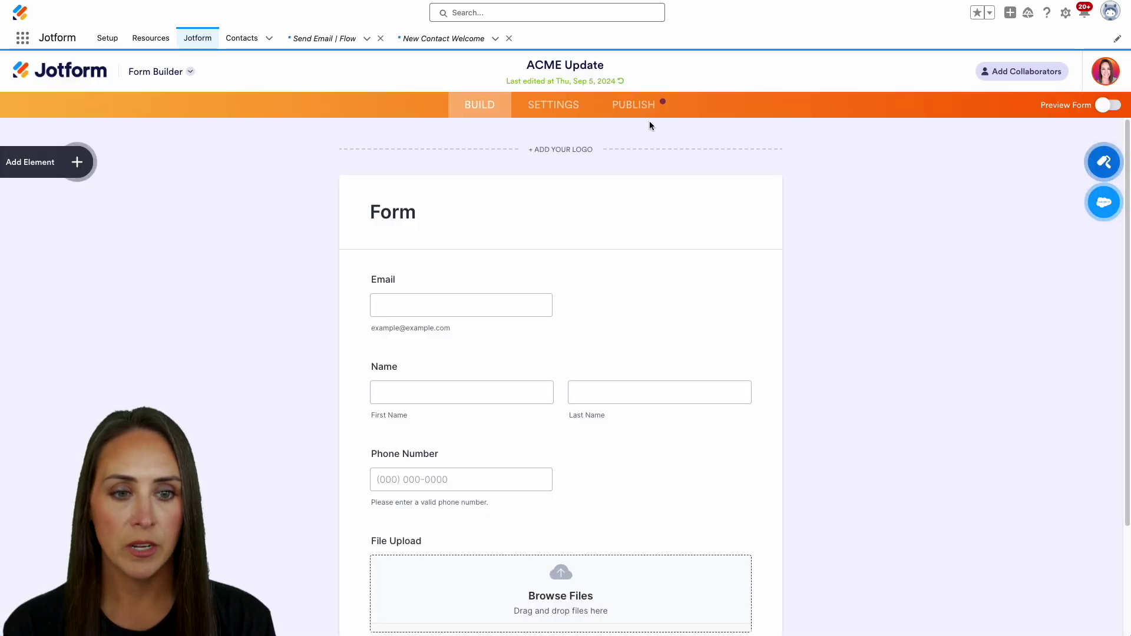
pyautogui.click(636, 111)
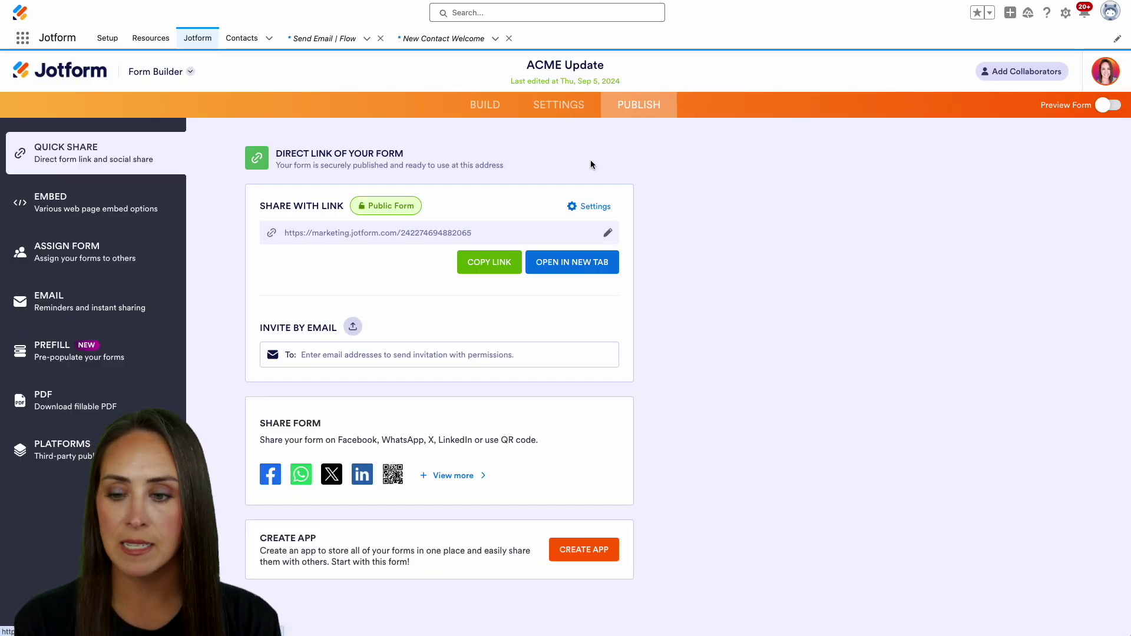
pyautogui.click(81, 356)
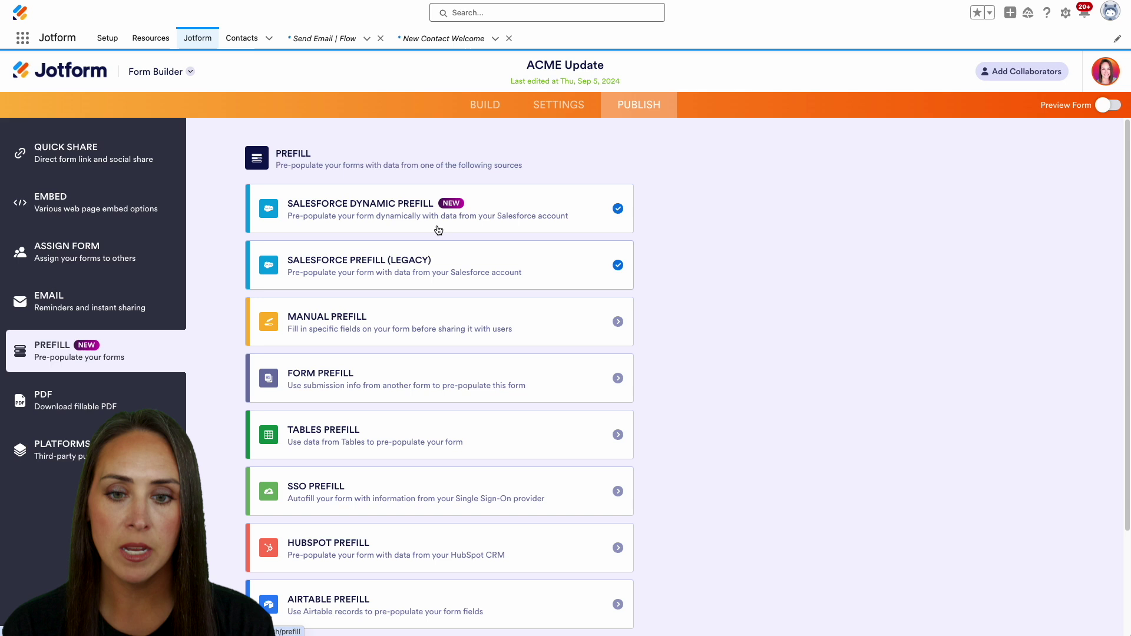
pyautogui.click(539, 202)
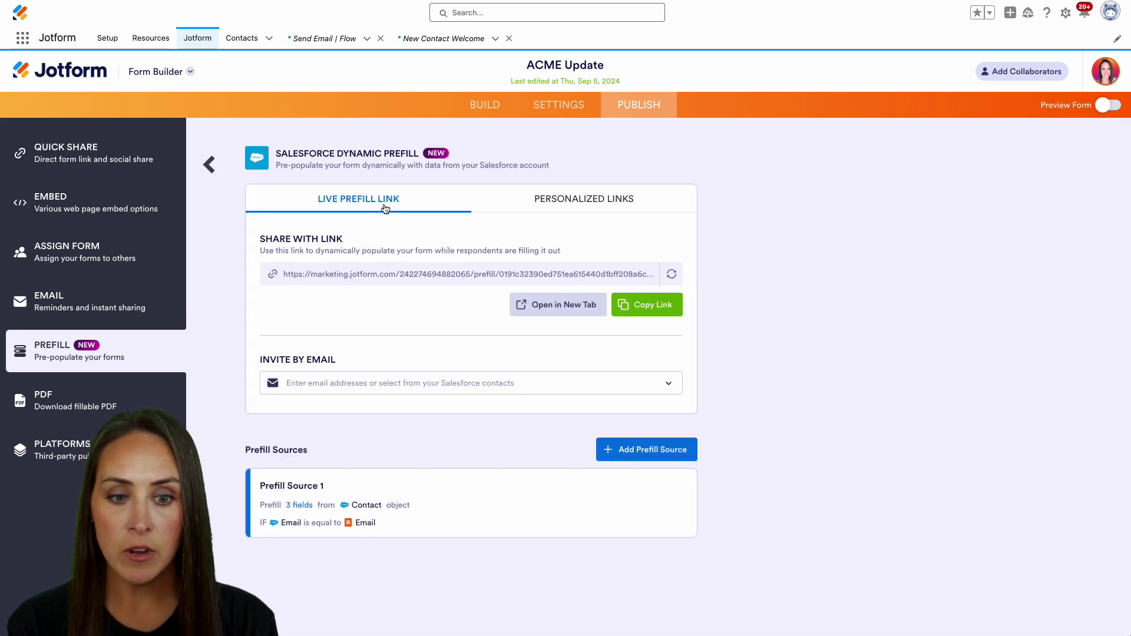
pyautogui.click(620, 204)
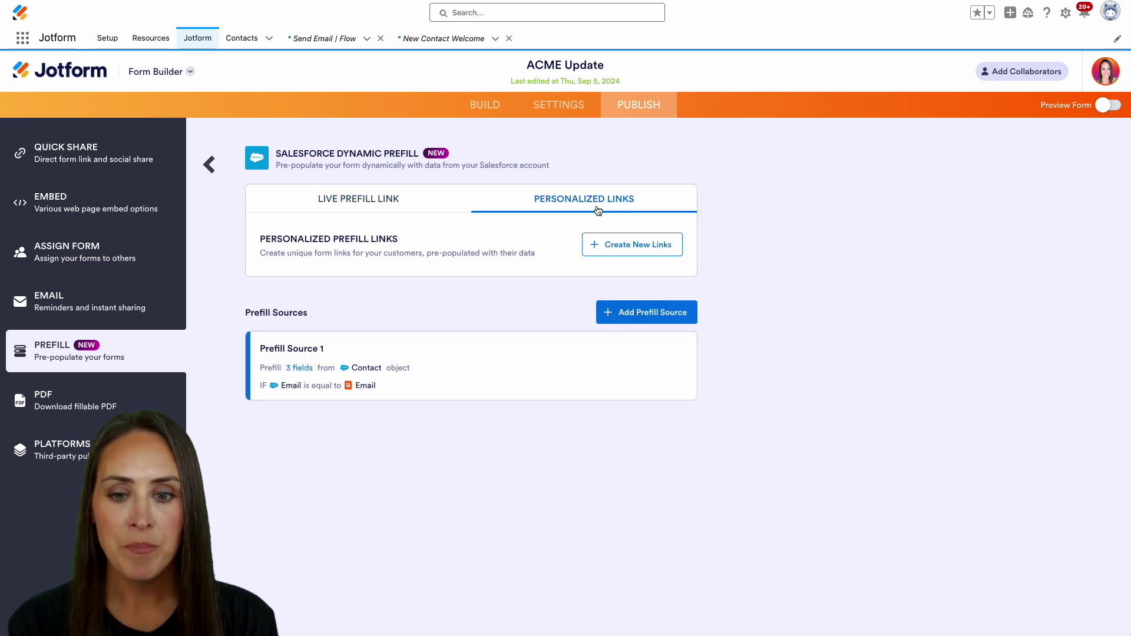
pyautogui.click(396, 208)
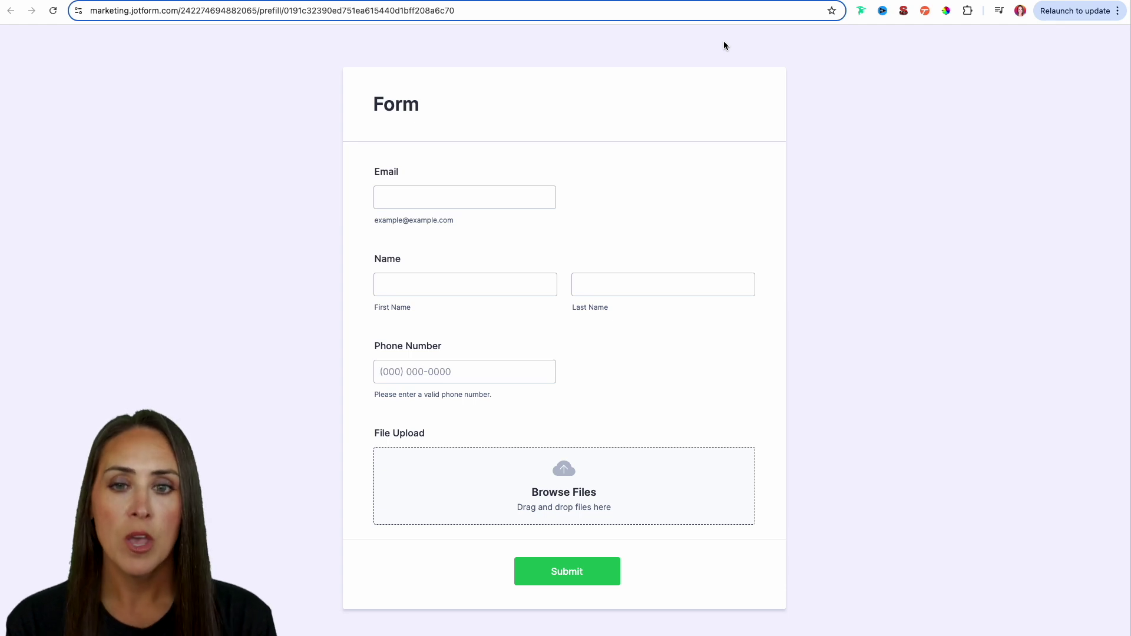
# Step: Open the ACME Inc contact's record in Salesforce and select their Email value
pyautogui.hotkey('ctrl', 'w')
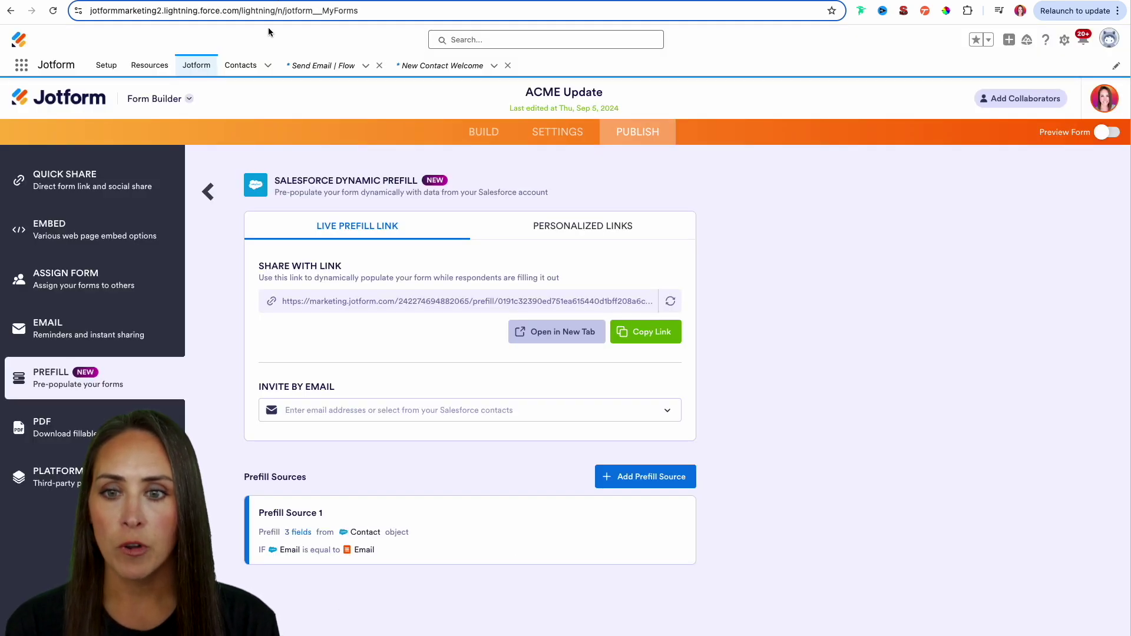
pyautogui.click(250, 67)
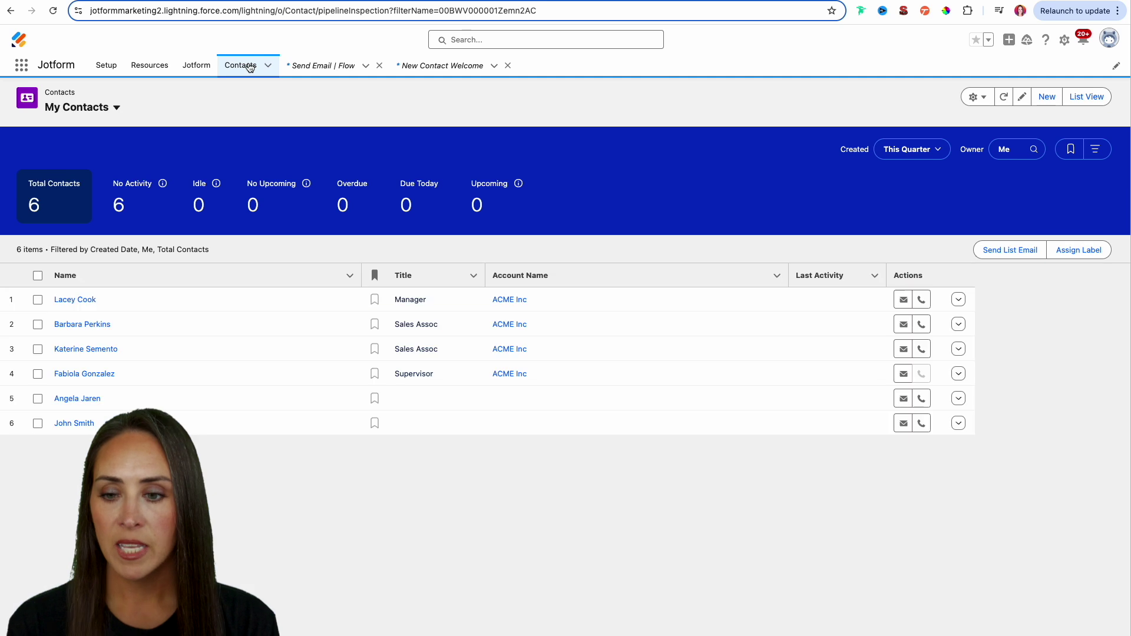
pyautogui.click(74, 299)
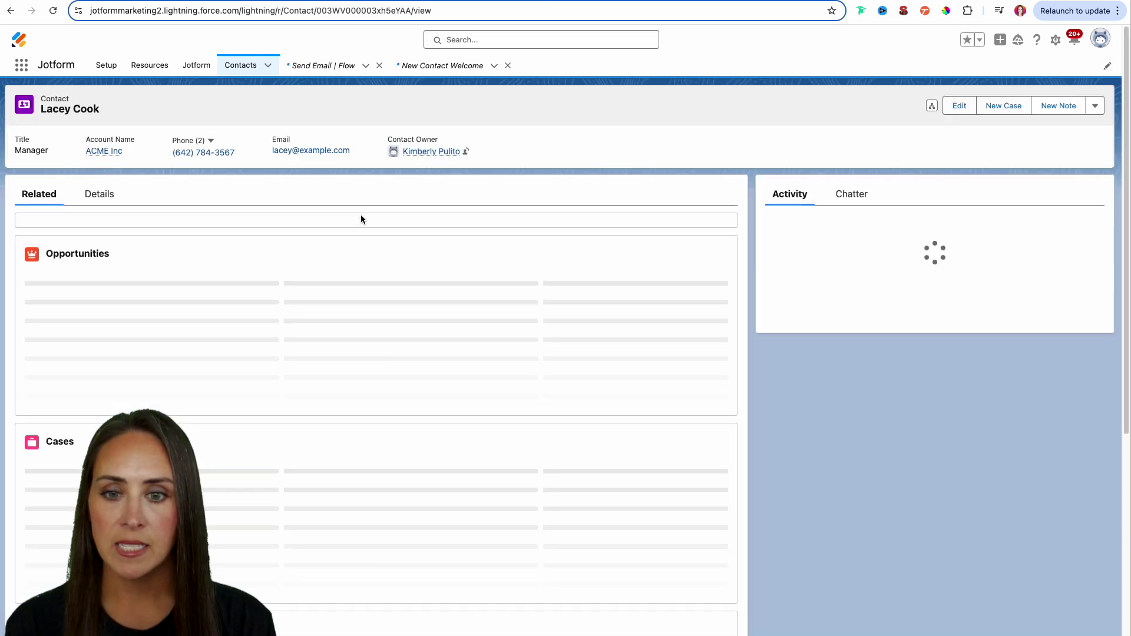
pyautogui.moveTo(351, 148); pyautogui.dragTo(271, 149)
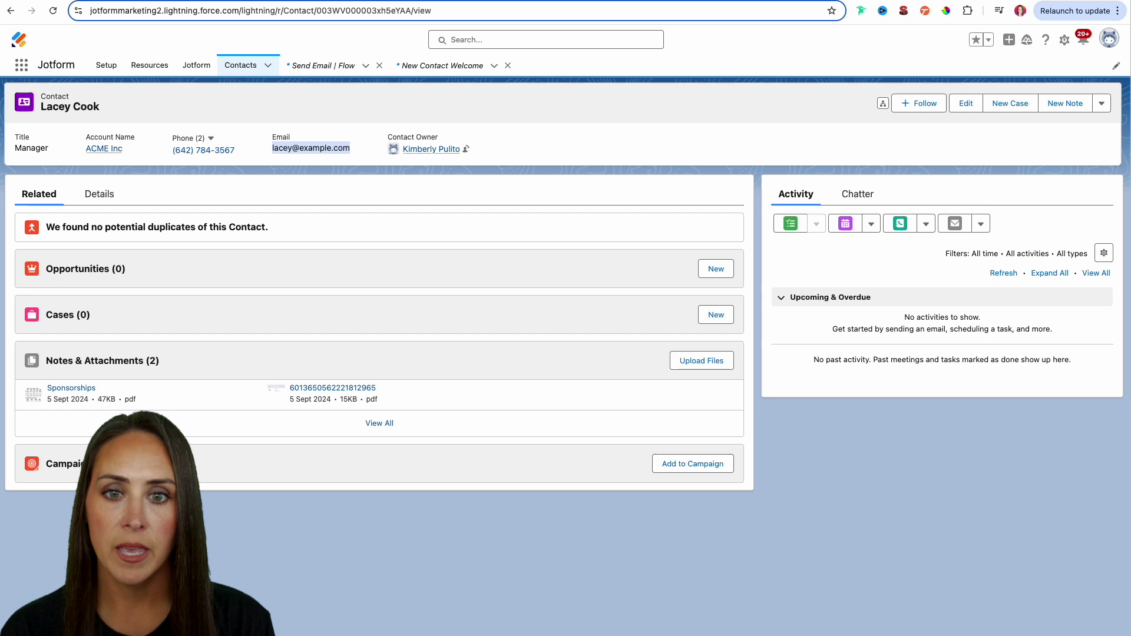
pyautogui.hotkey('ctrl', 'Tab')
# Step: Append ?email= with the contact's email address to the prefill form URL and load it
pyautogui.click(486, 9)
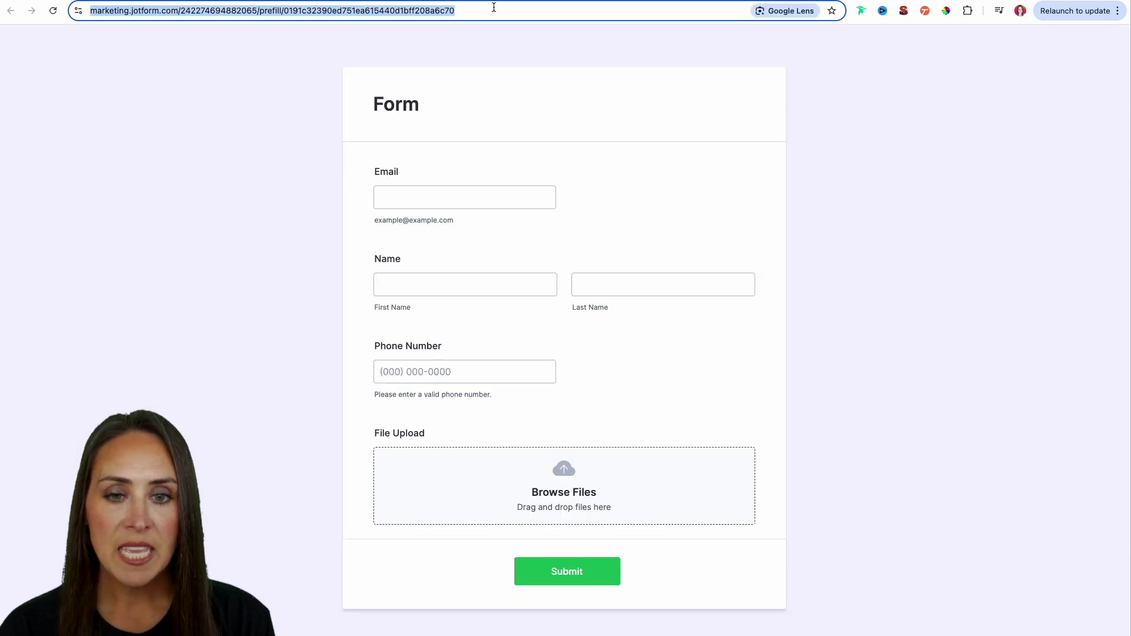
pyautogui.click(492, 7)
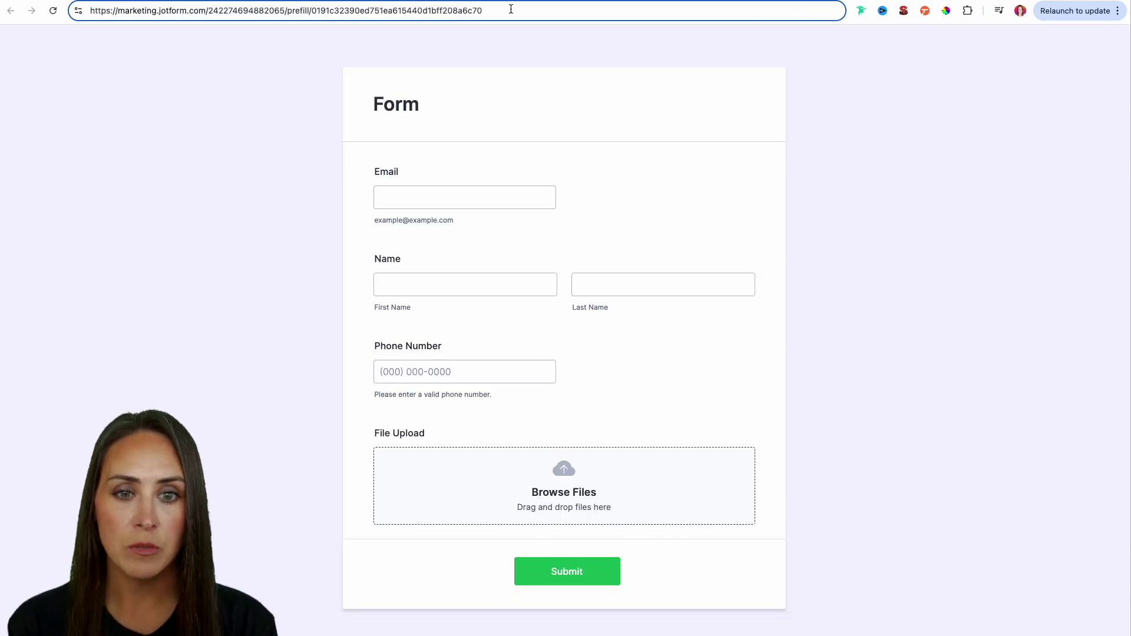
pyautogui.write('?')
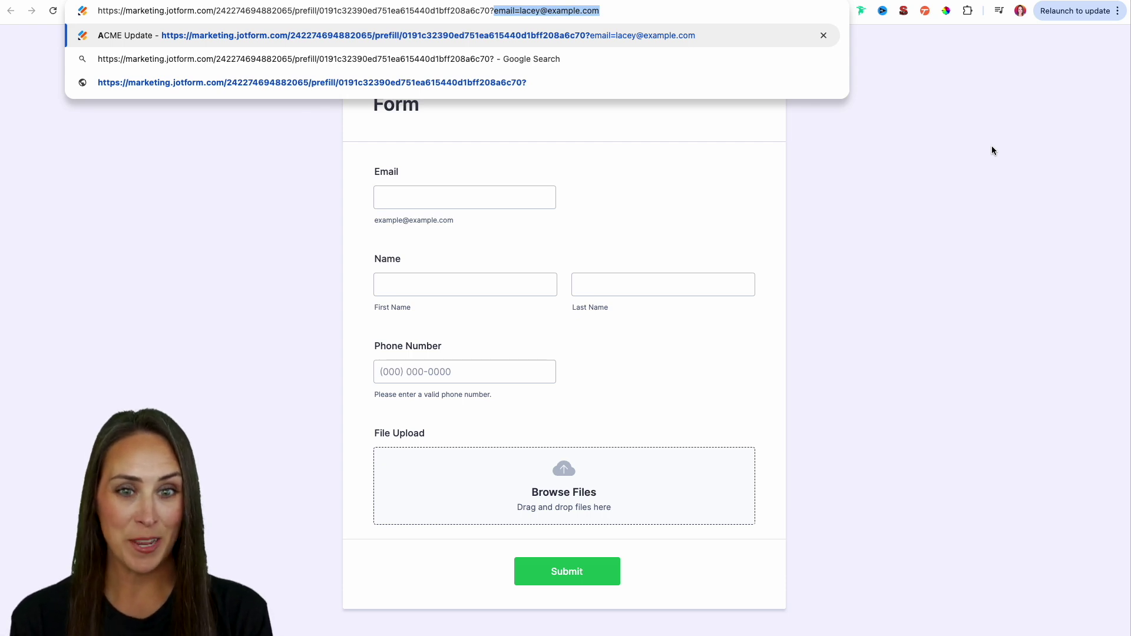
pyautogui.write('em')
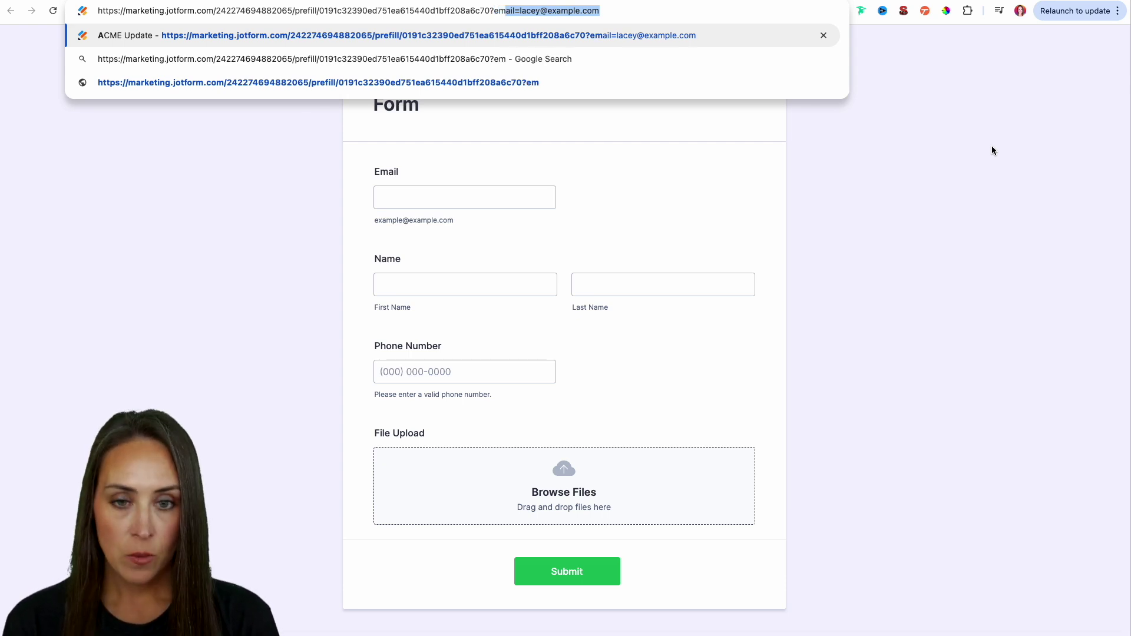
pyautogui.write('ail=')
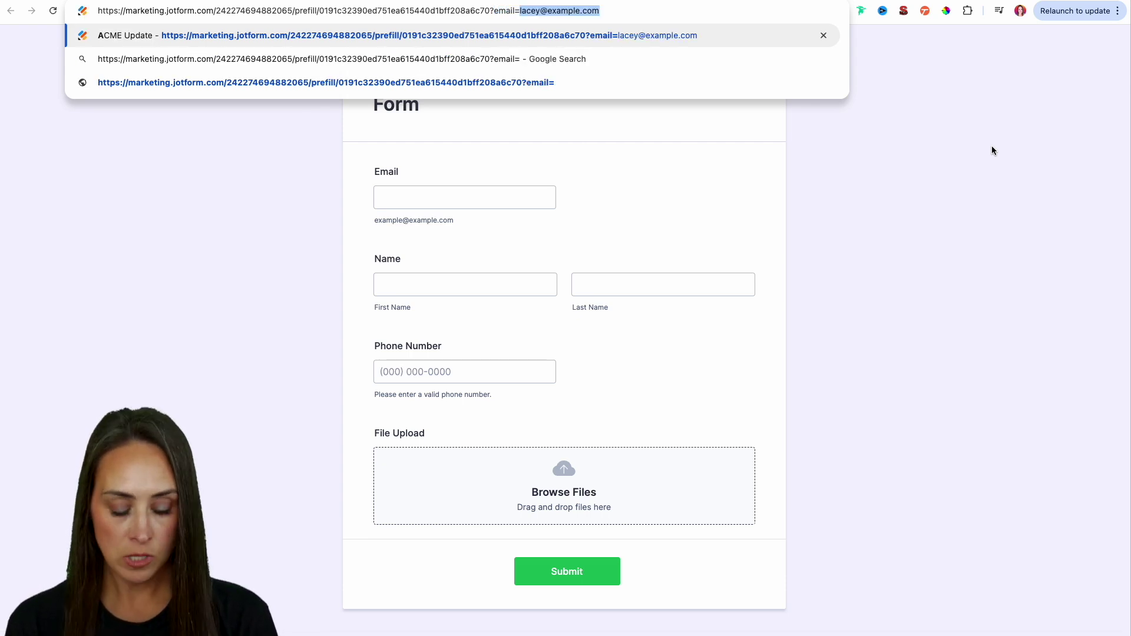
pyautogui.press('Right')
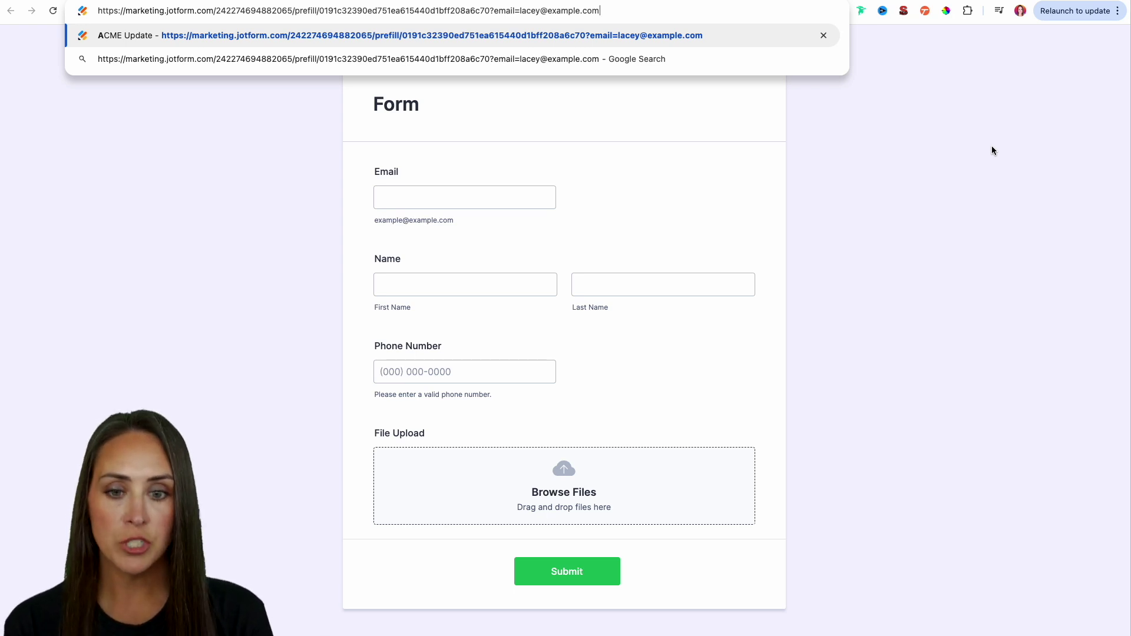
pyautogui.press('Return')
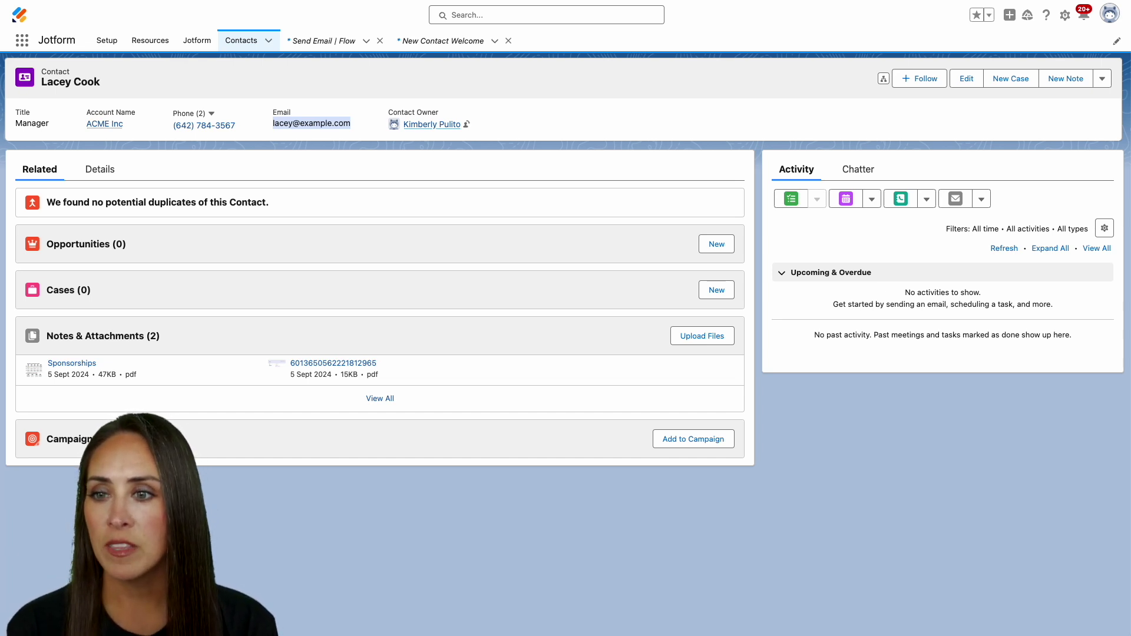
# Step: Search for 'email', open Email Templates, and open the New Contact Welcome template
pyautogui.click(22, 41)
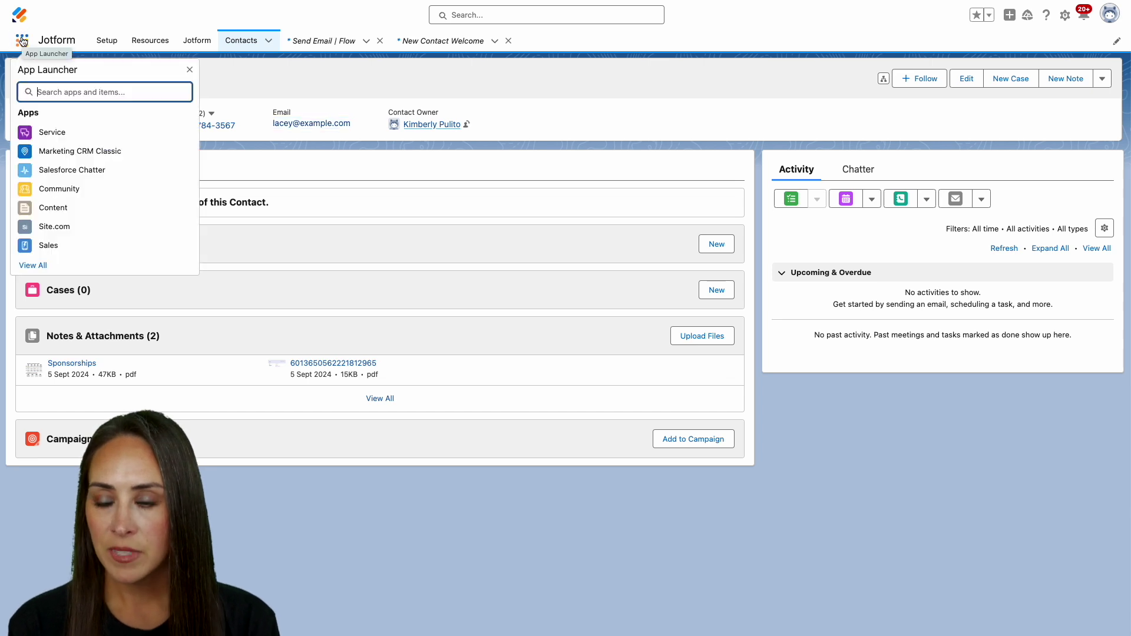
pyautogui.write('email')
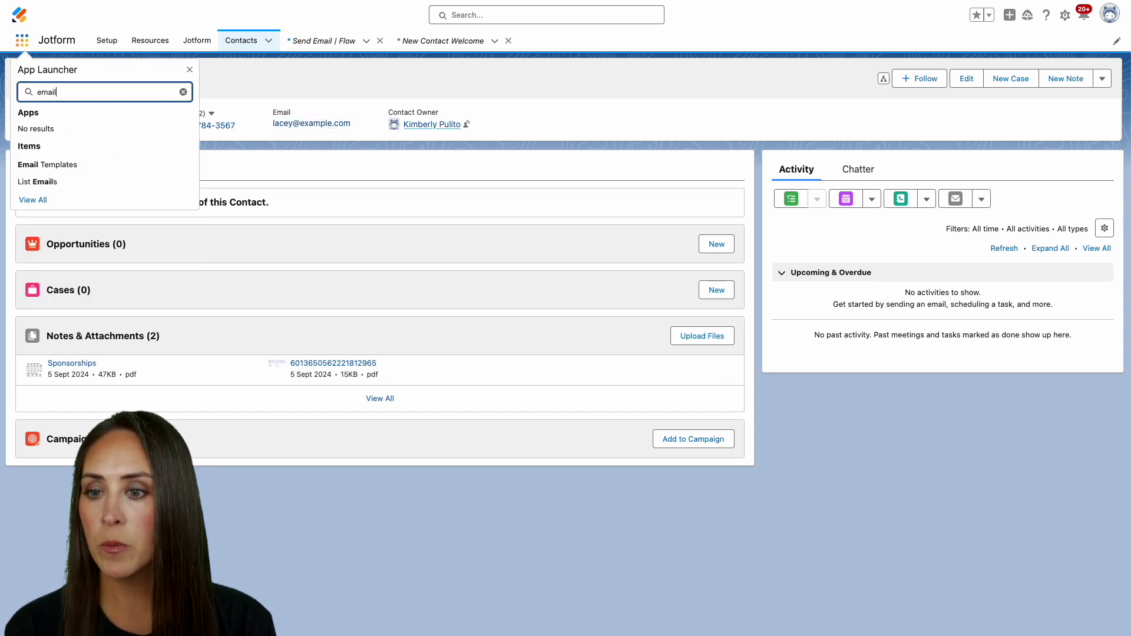
pyautogui.click(46, 165)
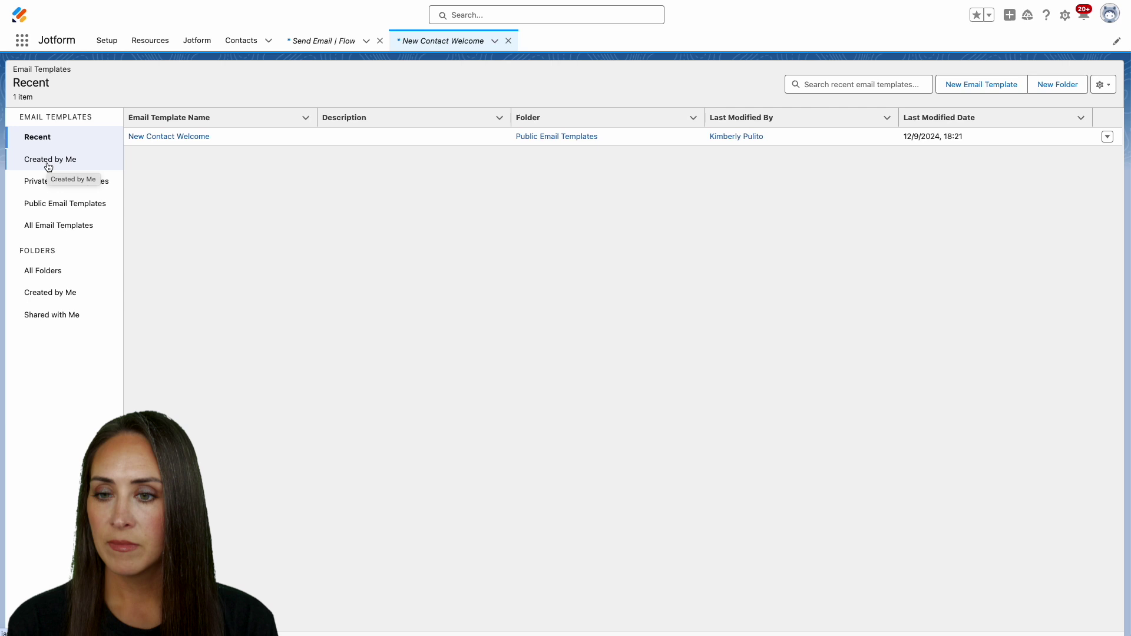
pyautogui.click(169, 137)
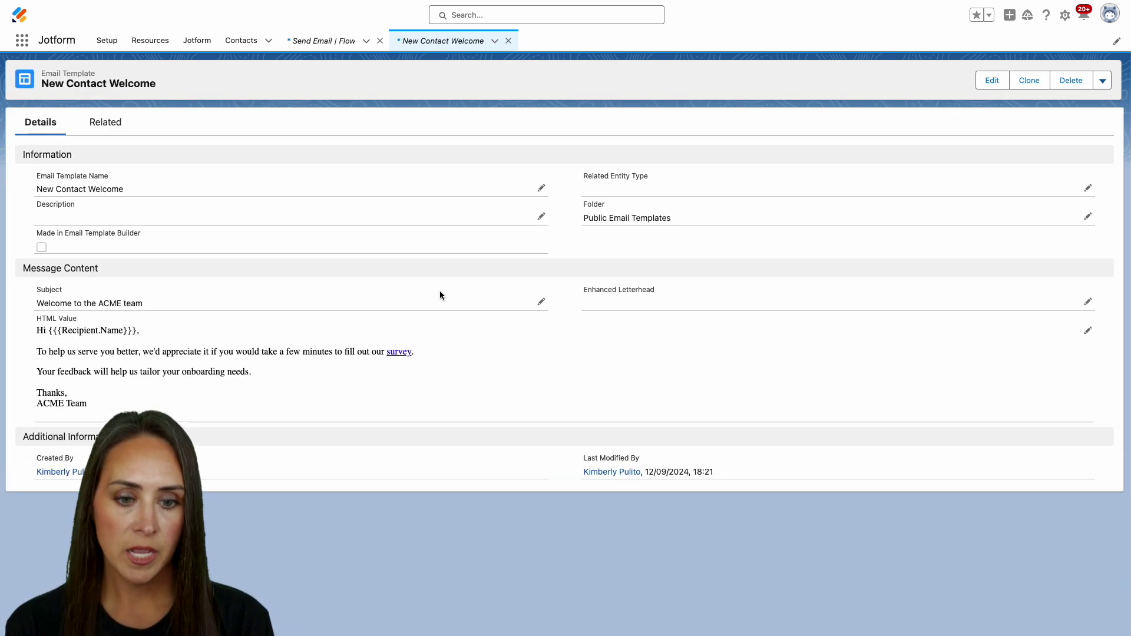
# Step: Edit the template, switch the body to HTML Source, and highlight the survey link's Jotform prefill URL
pyautogui.click(540, 304)
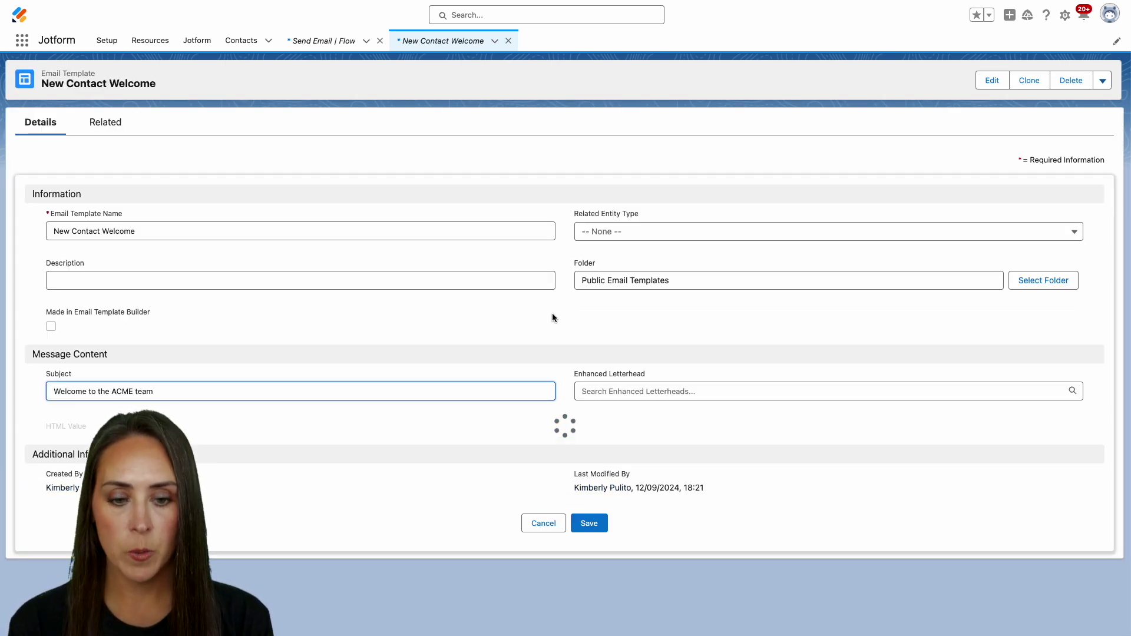
pyautogui.scroll(-3, 564, 323)
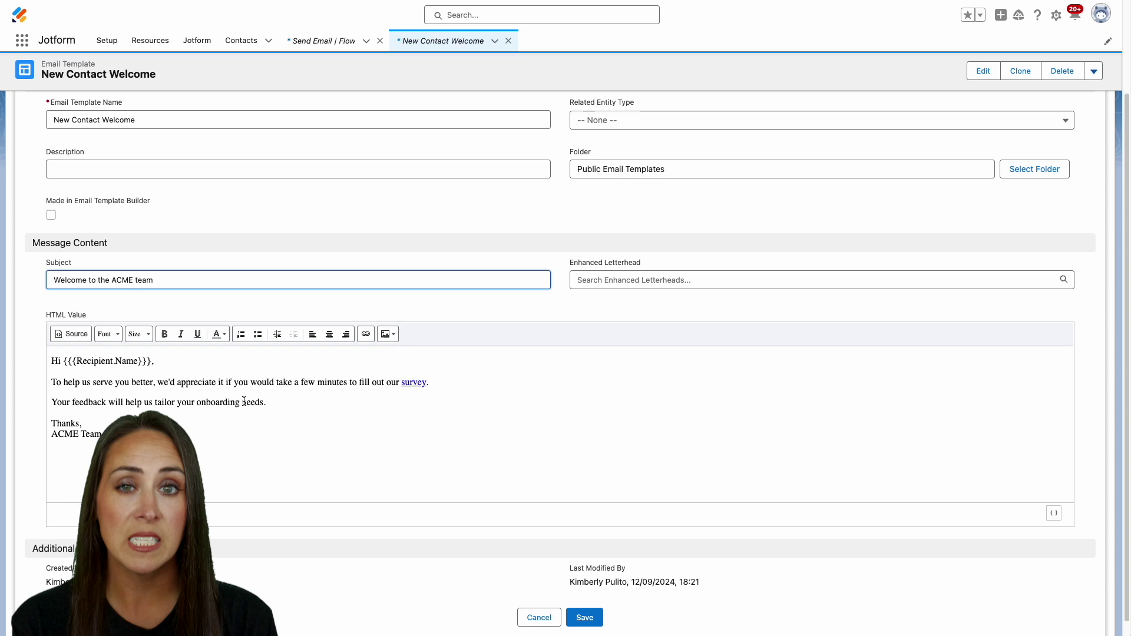
pyautogui.click(69, 334)
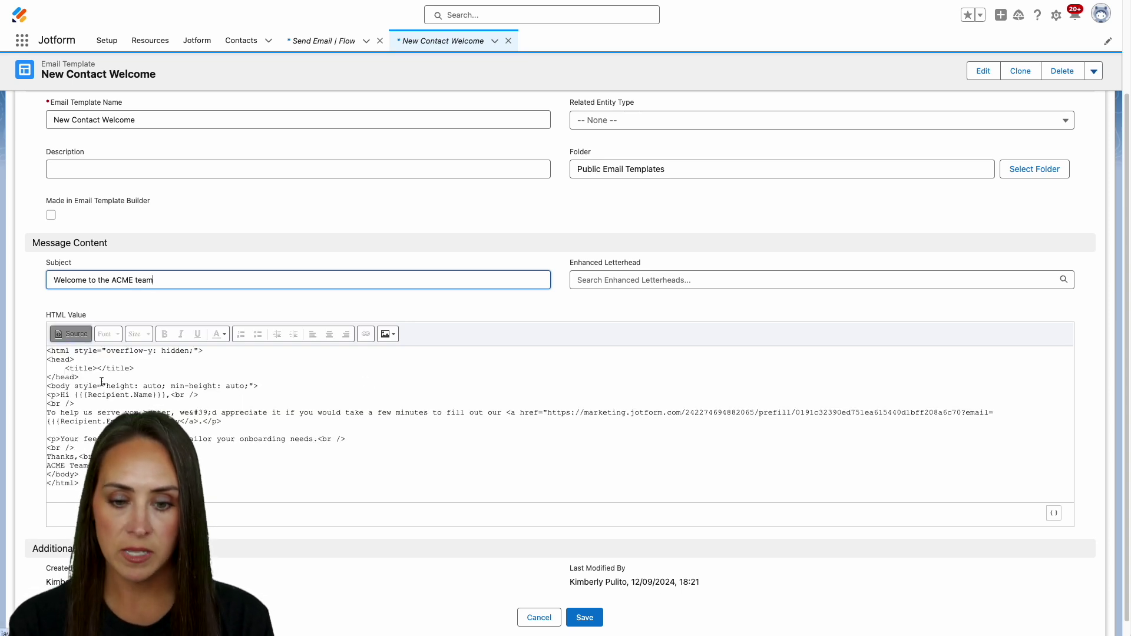
pyautogui.moveTo(548, 412); pyautogui.dragTo(962, 416)
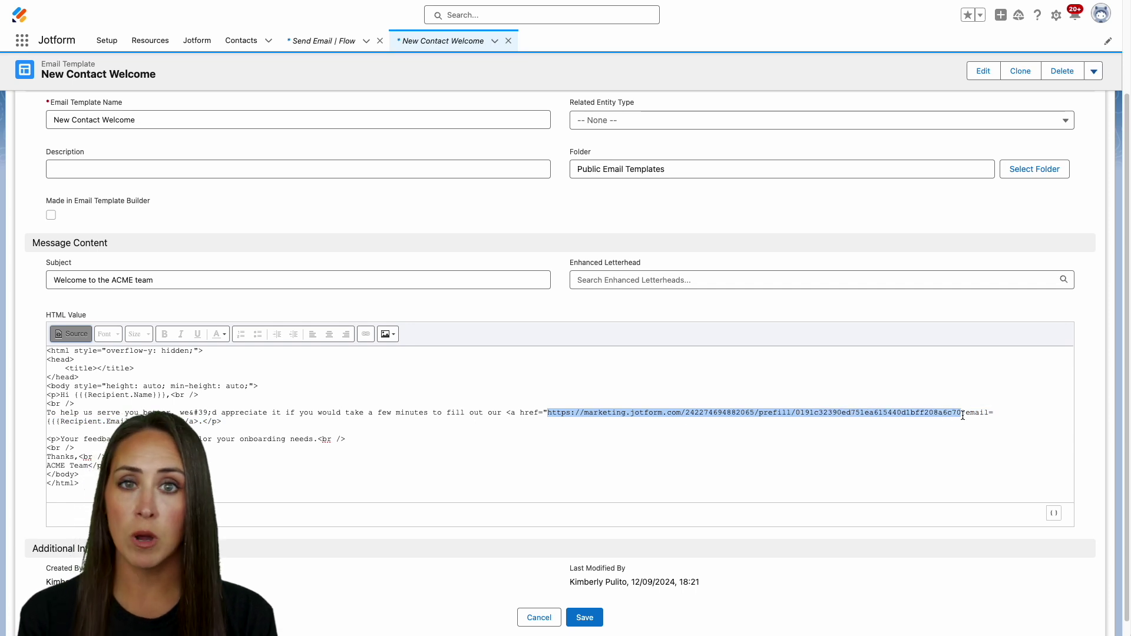
pyautogui.click(962, 416)
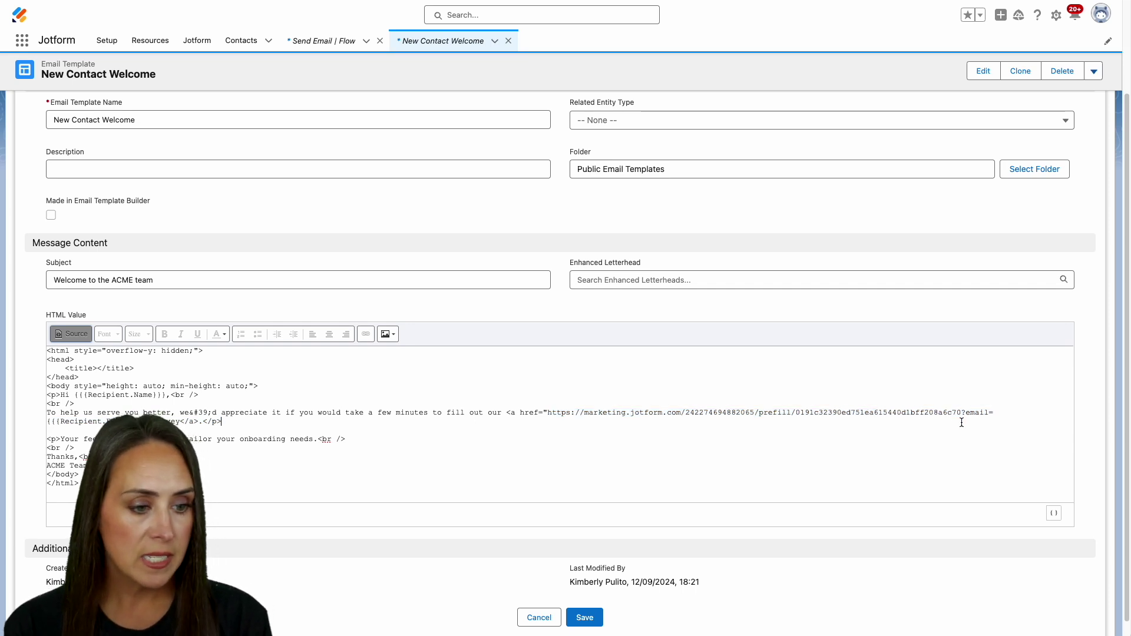
# Step: Confirm the URL ends with the ?email= parameter, restore the formatted view, and save the template
pyautogui.moveTo(961, 413); pyautogui.dragTo(991, 412)
pyautogui.click(993, 413)
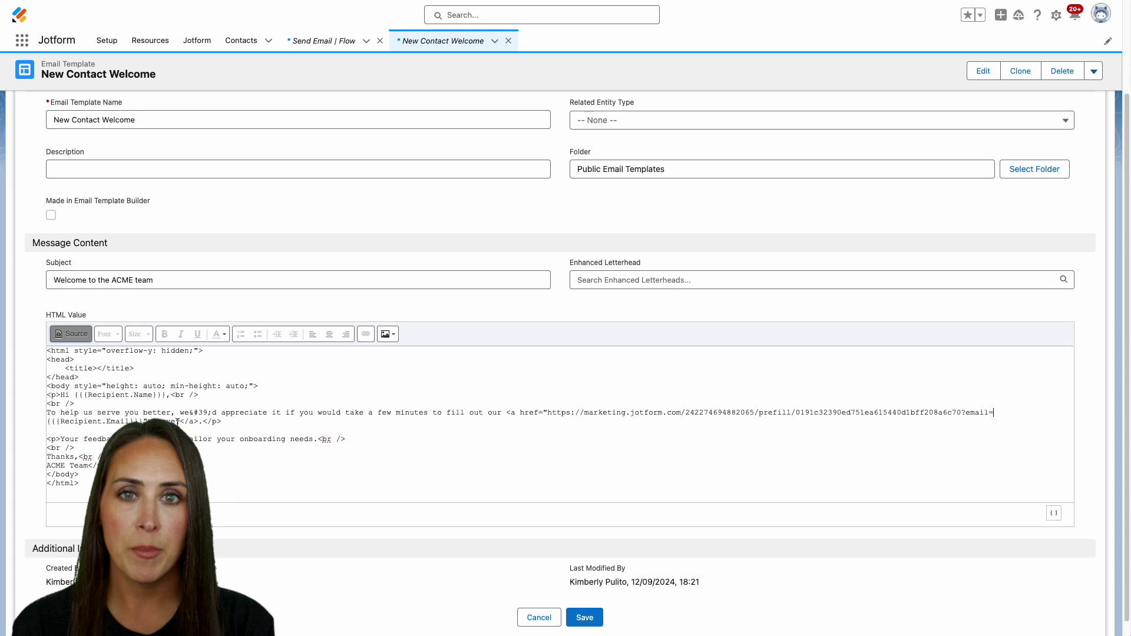
pyautogui.click(81, 337)
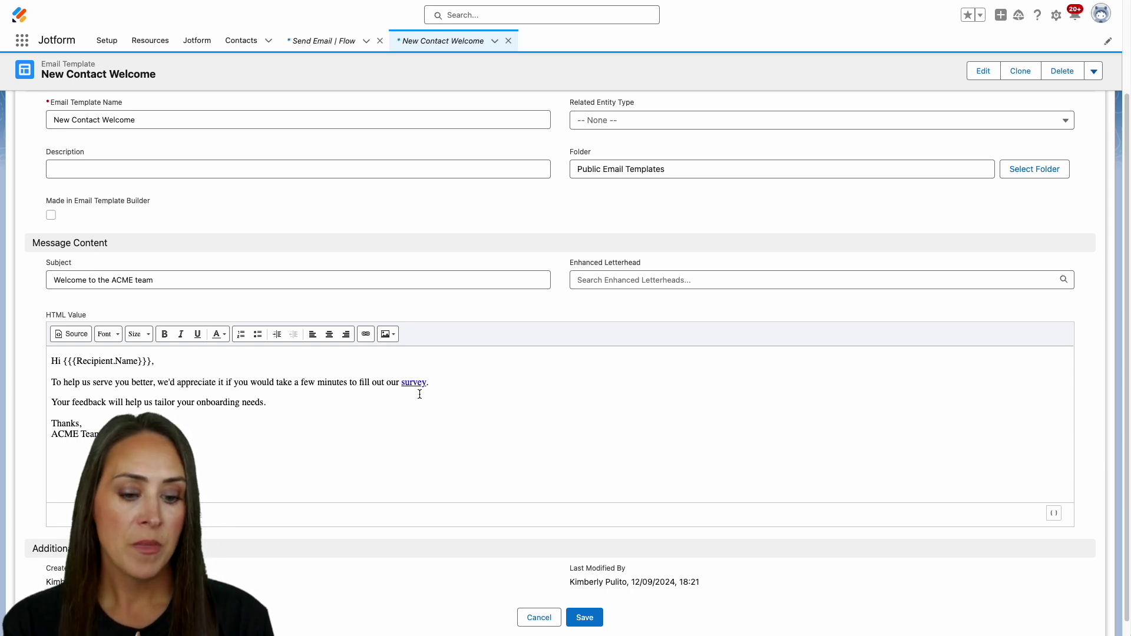
pyautogui.click(586, 617)
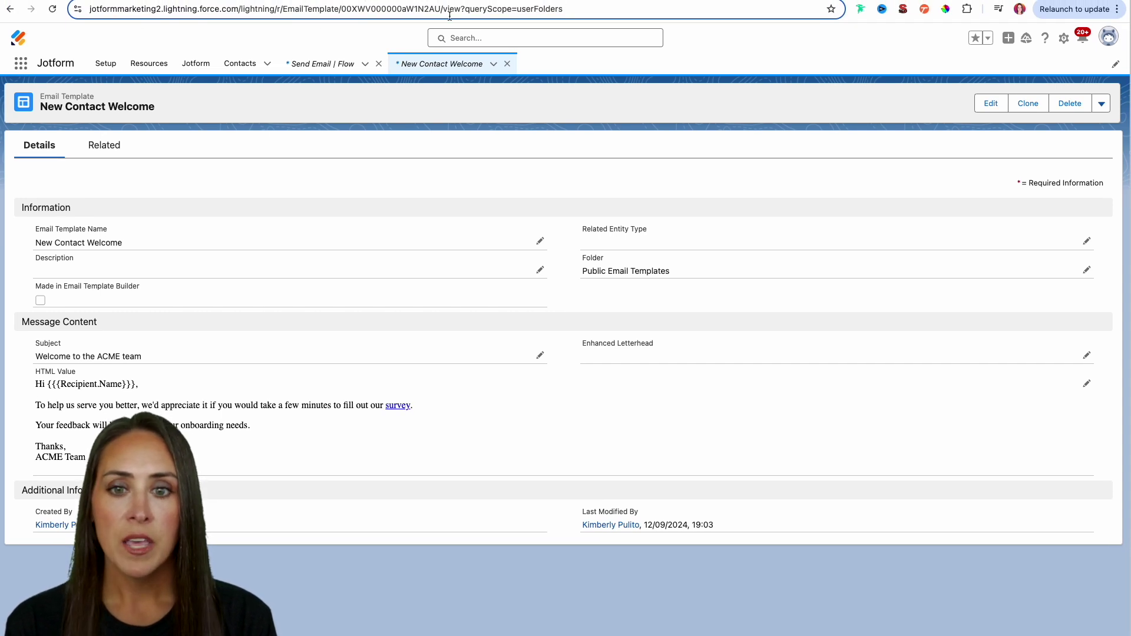
# Step: Select the New Contact Welcome template's record ID in the browser address bar
pyautogui.doubleClick(403, 9)
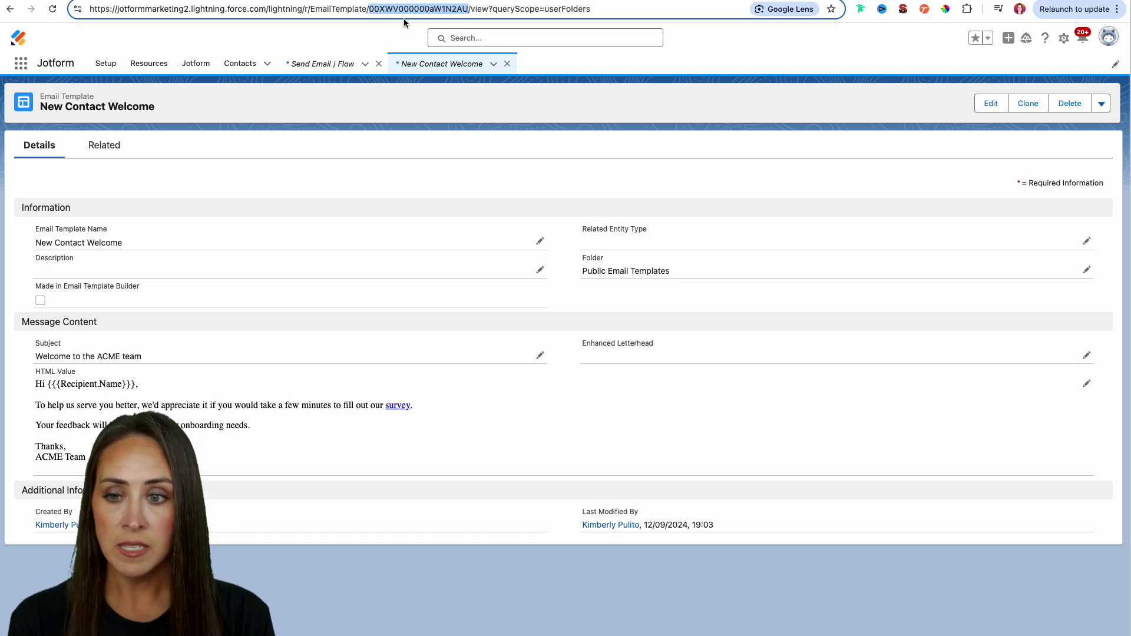
# Step: Search the App Launcher for 'flow', open Flows, and open the Send Email flow
pyautogui.click(24, 66)
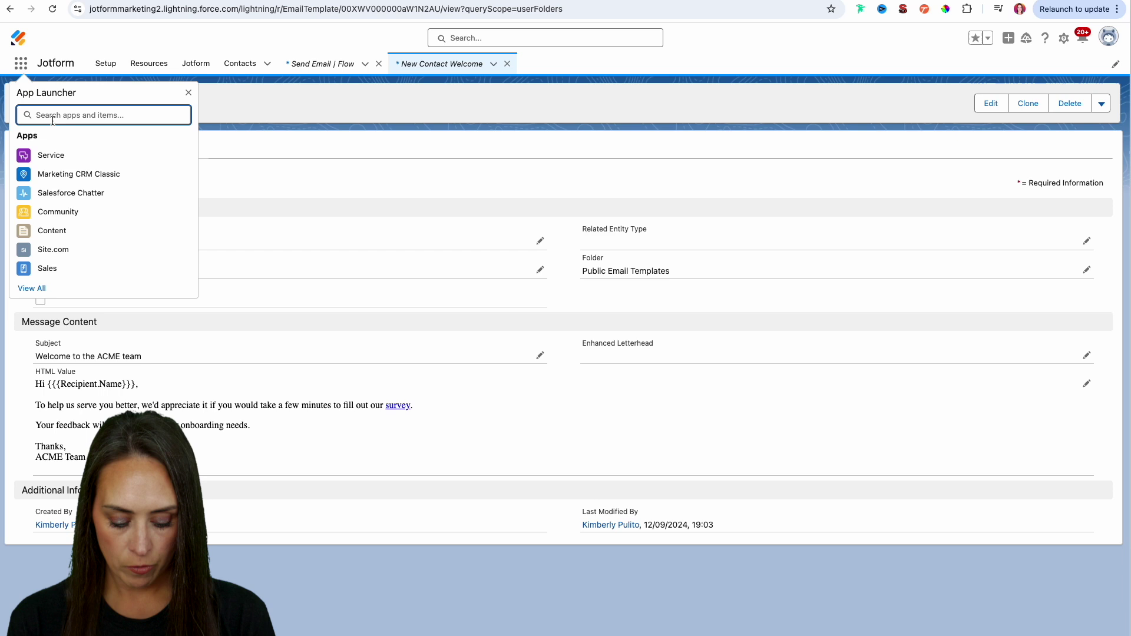
pyautogui.write('flow')
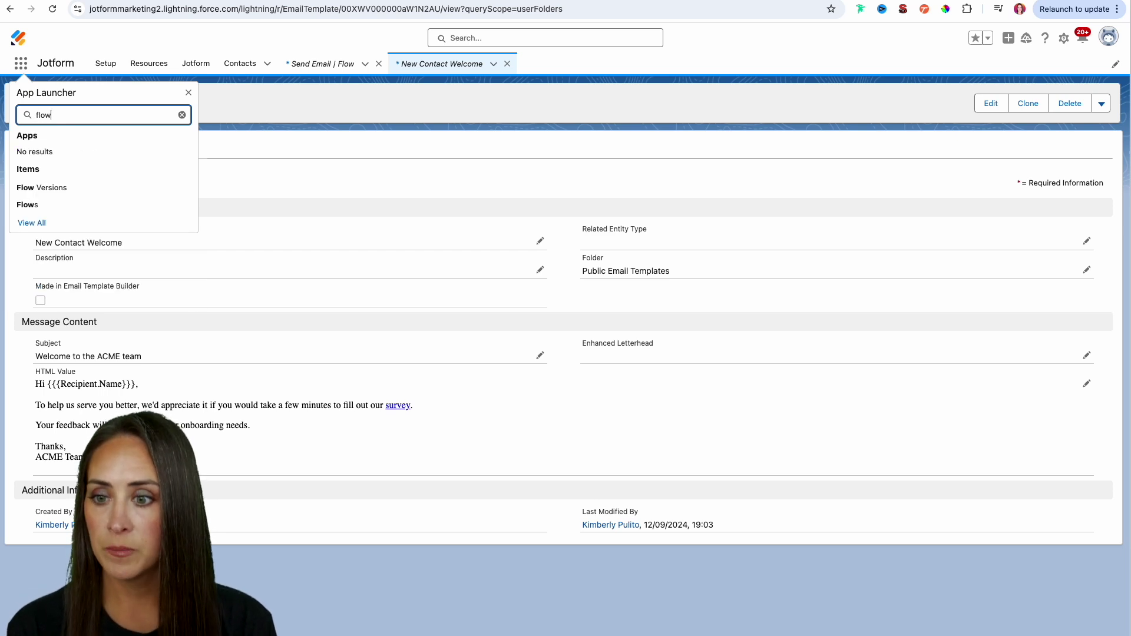
pyautogui.click(30, 206)
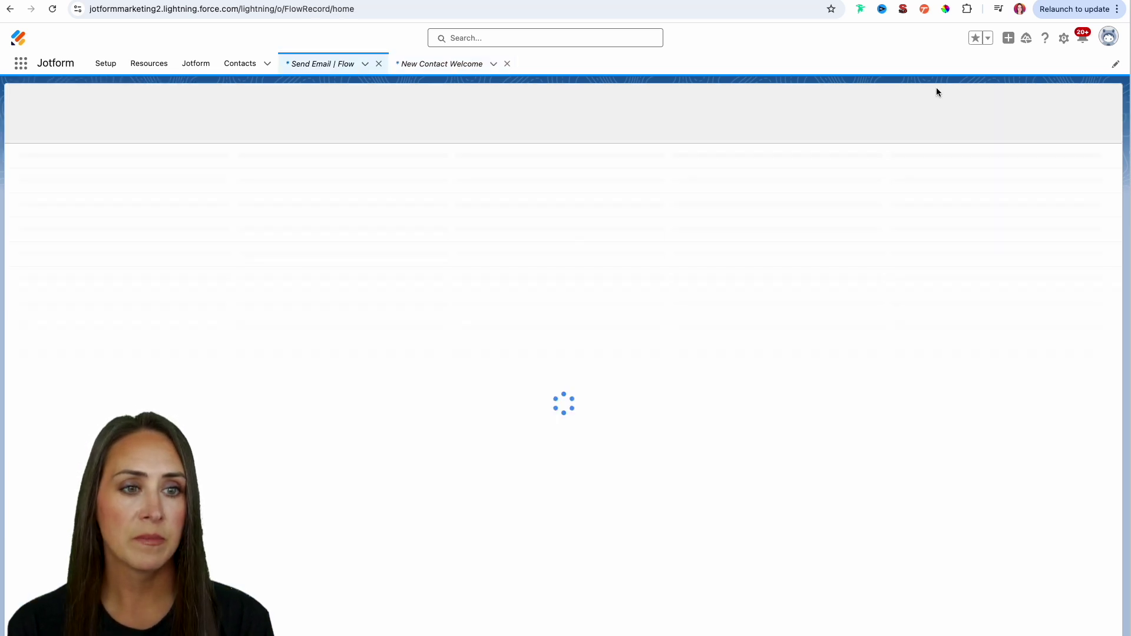
pyautogui.click(59, 151)
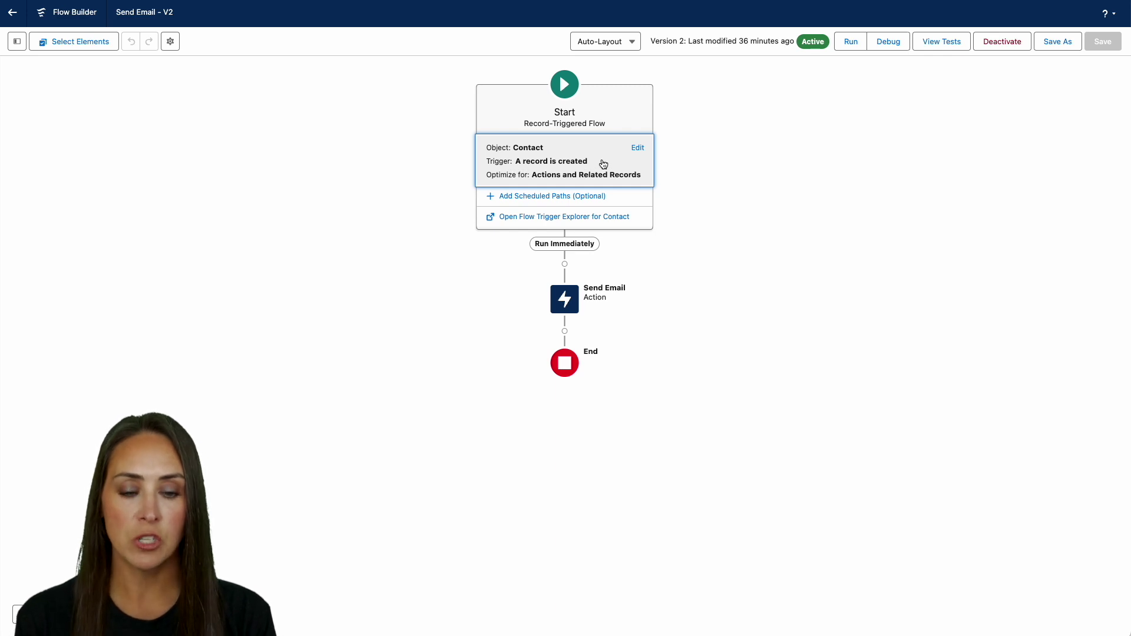
# Step: Edit the Send Email action and review template ID 00XWV000000aW1N2AU and the Triggering Contact recipient
pyautogui.click(564, 300)
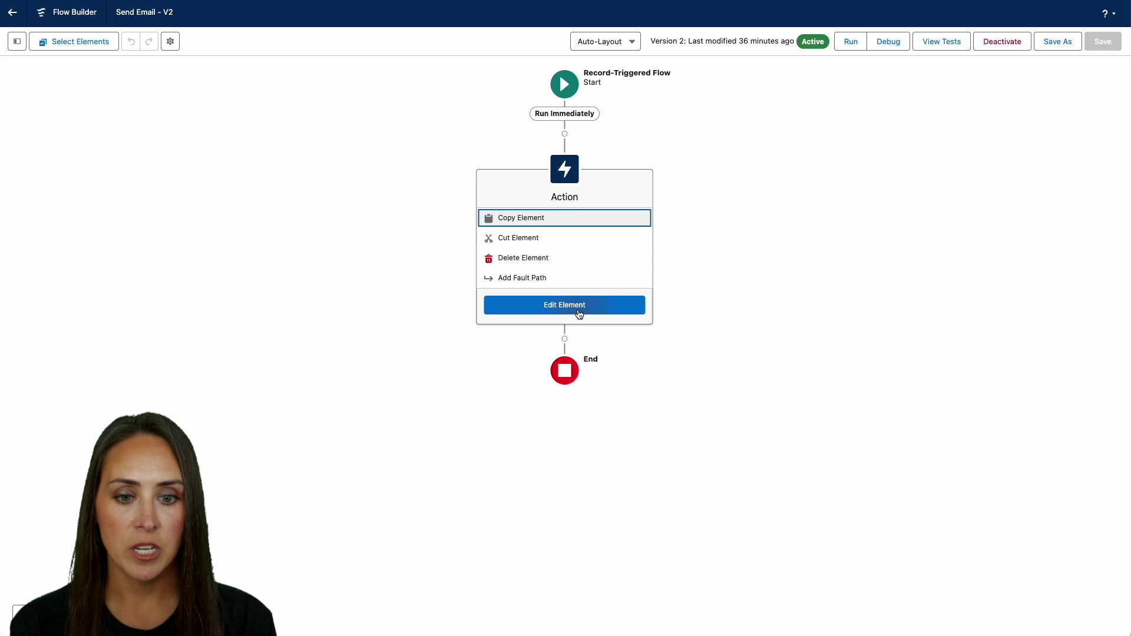
pyautogui.click(579, 313)
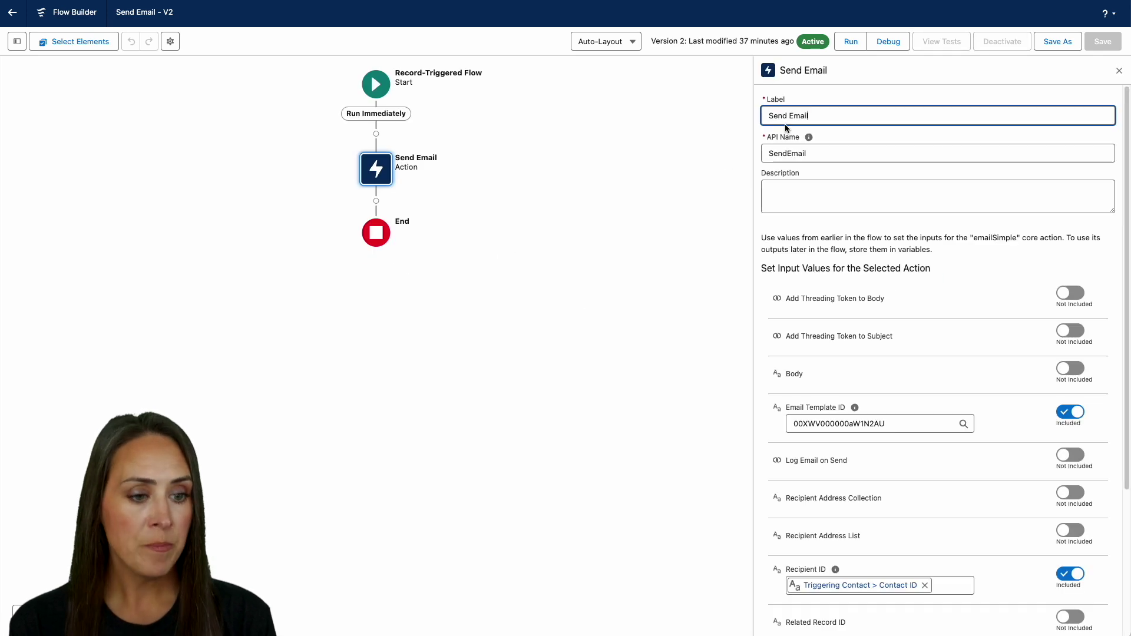
pyautogui.scroll(-4, 909, 261)
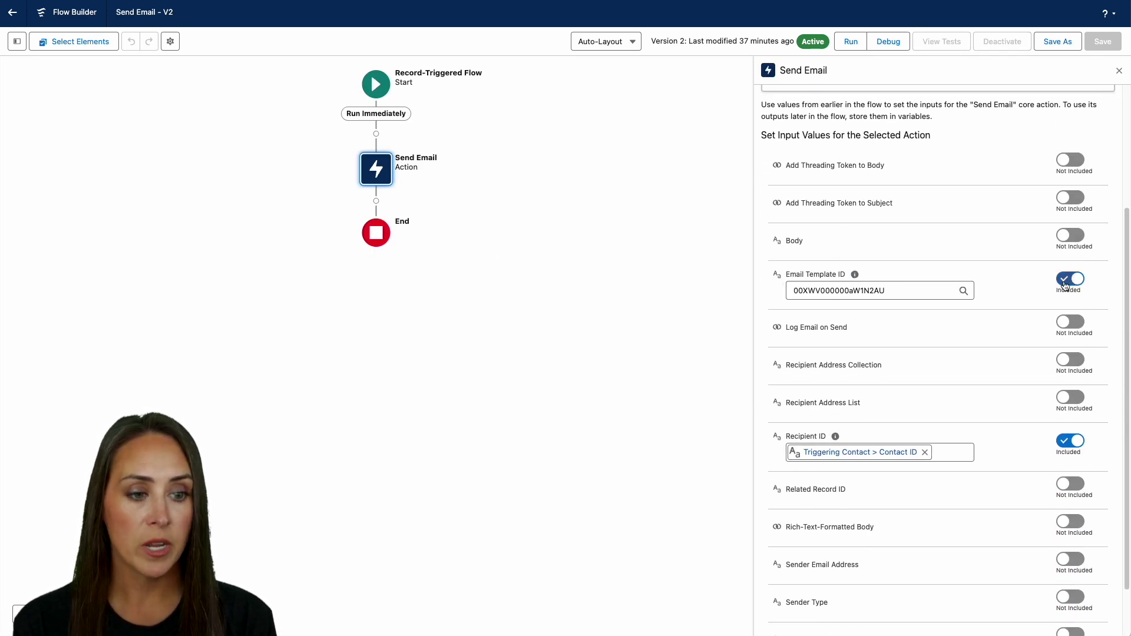
pyautogui.scroll(-2, 980, 314)
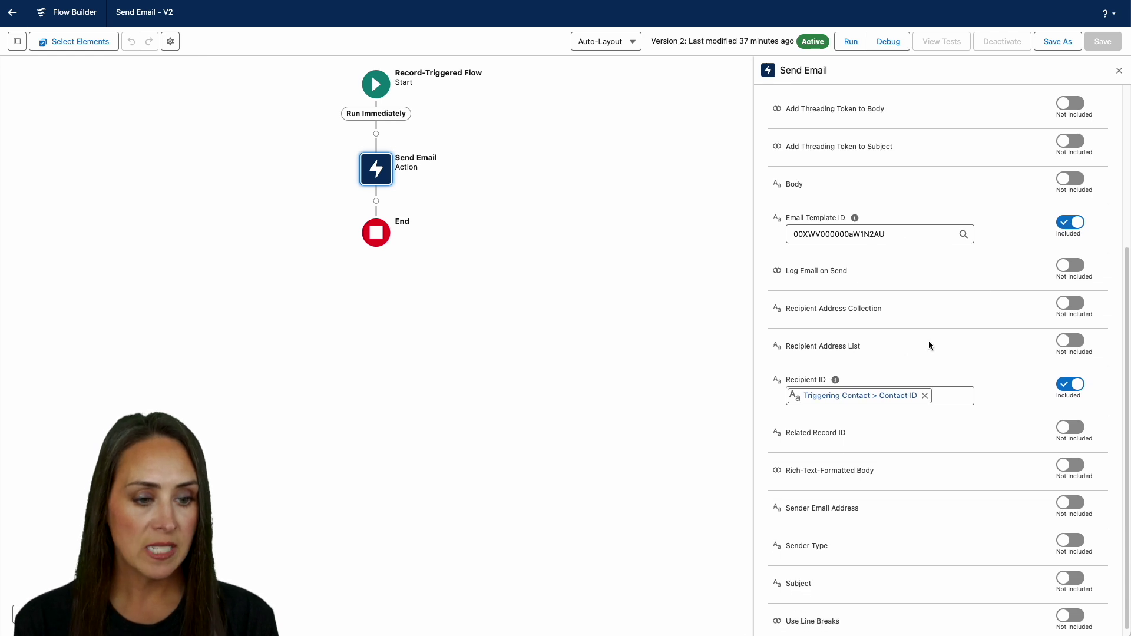